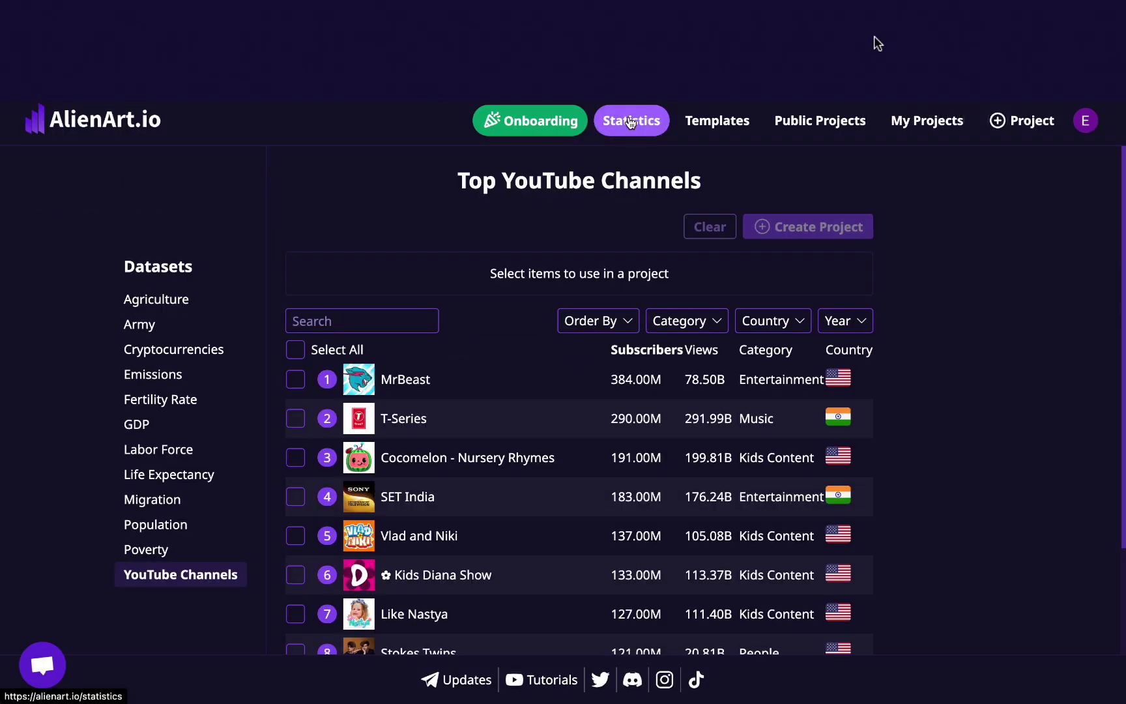
Select every country in the Population dataset.
click(144, 524)
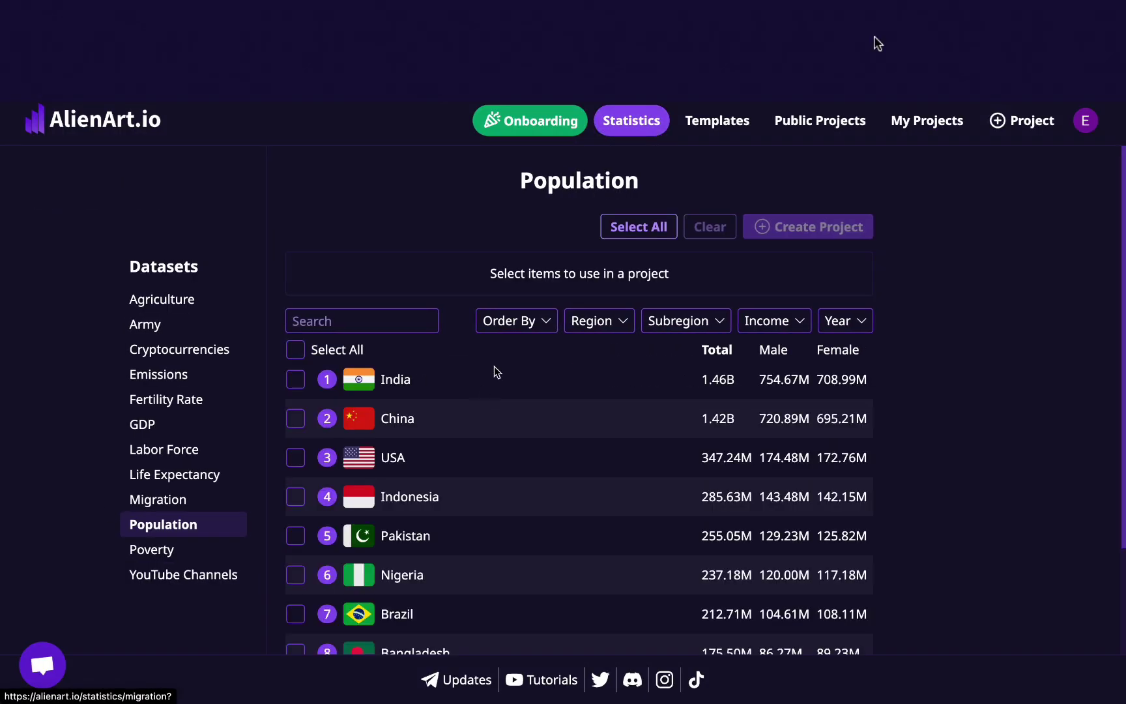
click(640, 229)
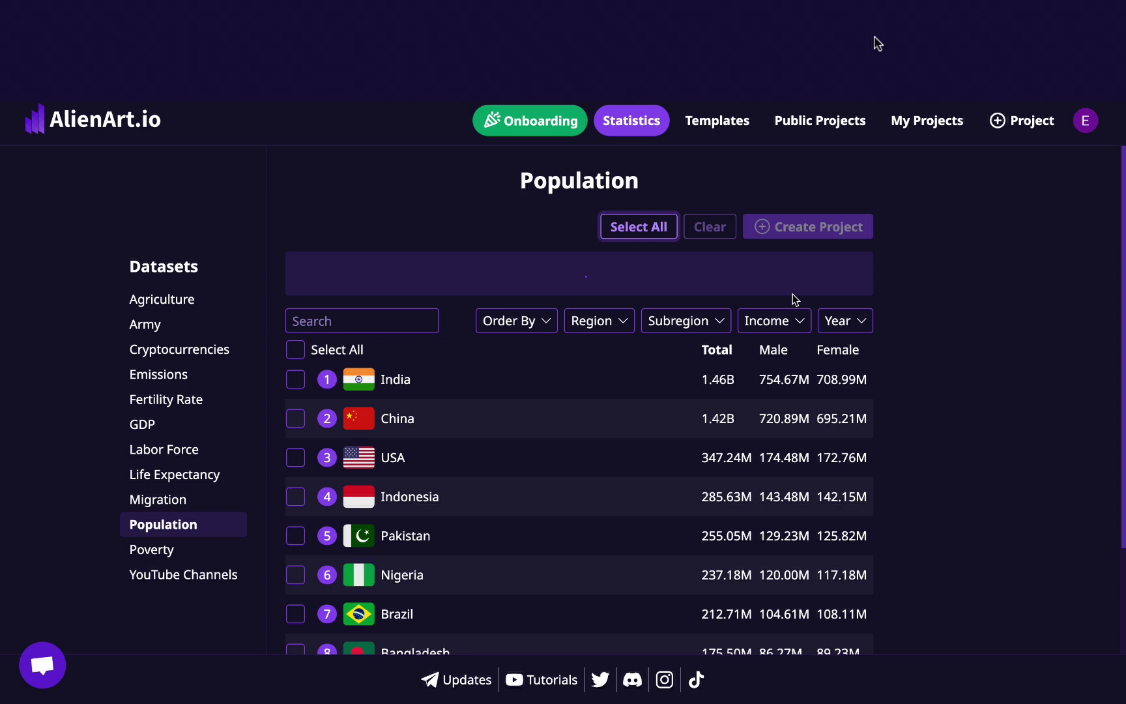
Create a Bar Chart Race project titled 'my project' at Desktop 1920x1080 size.
click(791, 229)
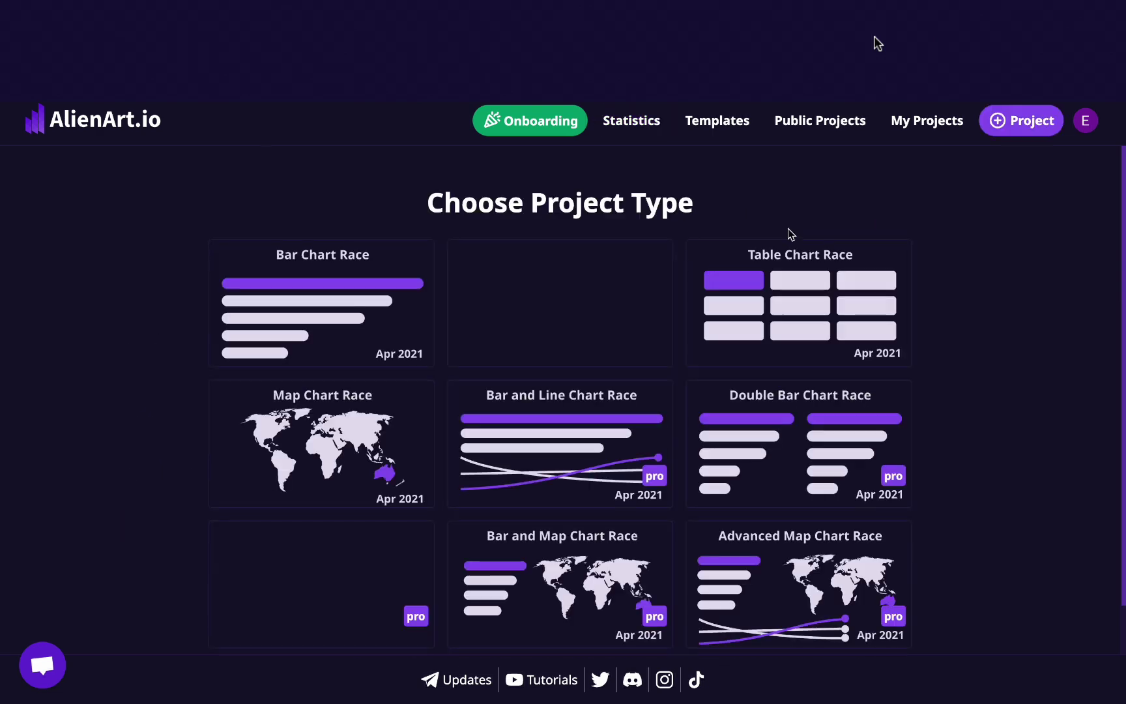
click(307, 353)
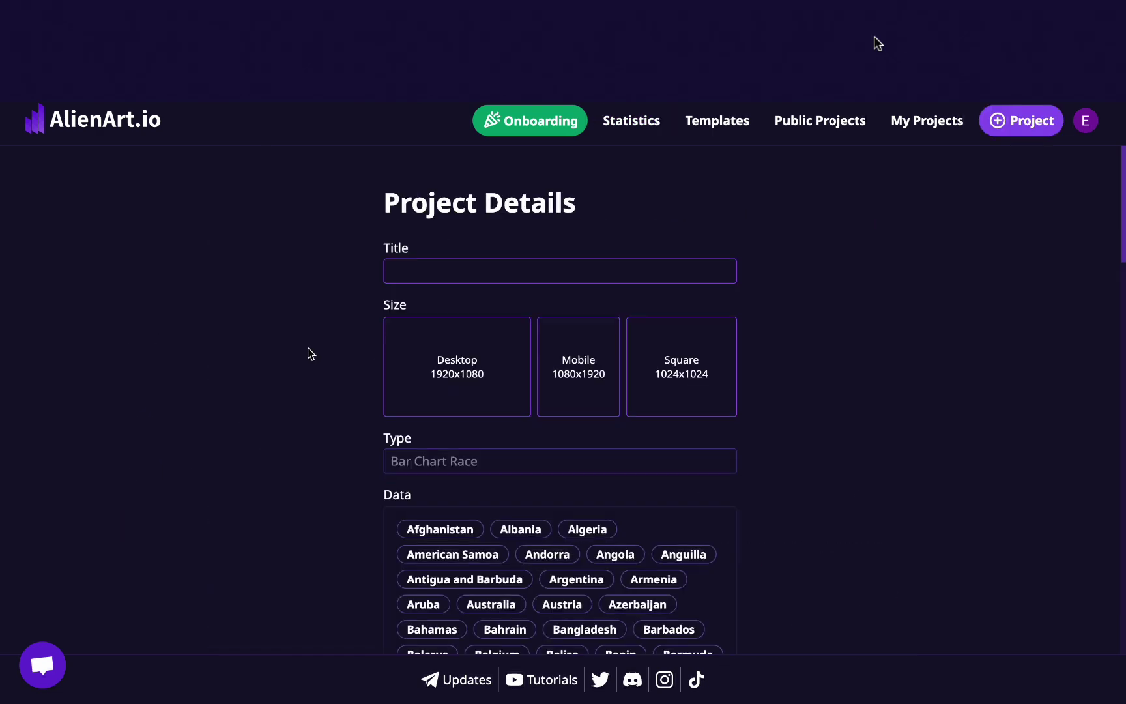
text(my project)
click(427, 387)
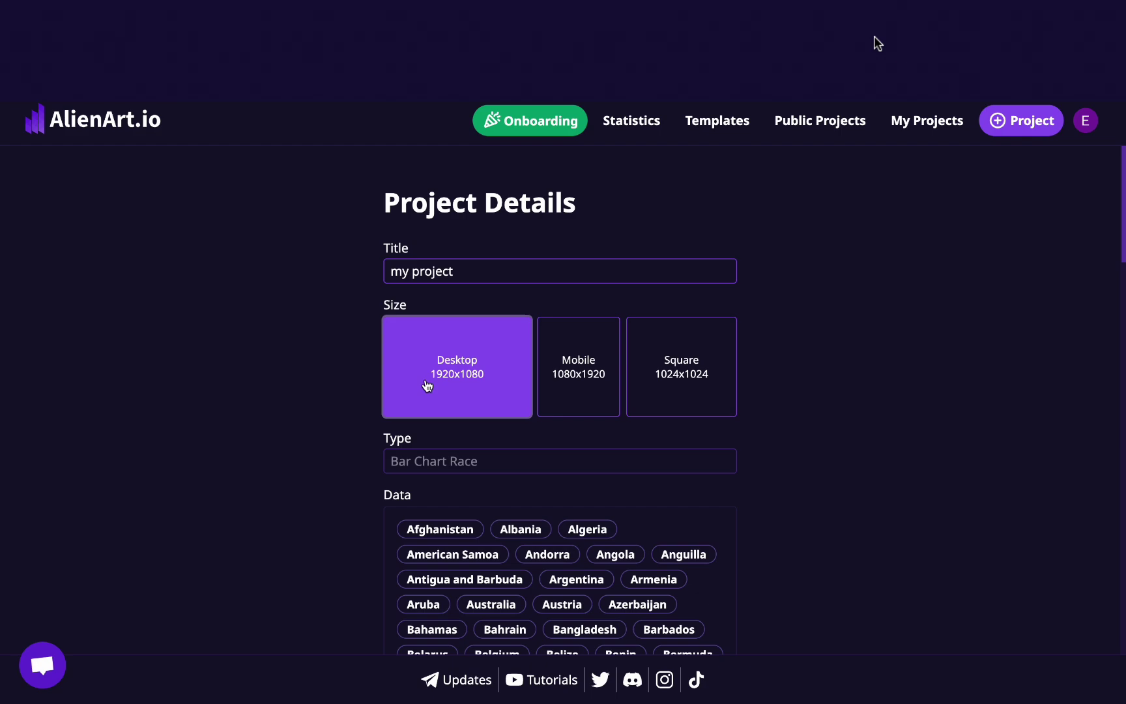
scroll(427, 387, down, 3)
scroll(426, 384, down, 5)
scroll(425, 383, down, 5)
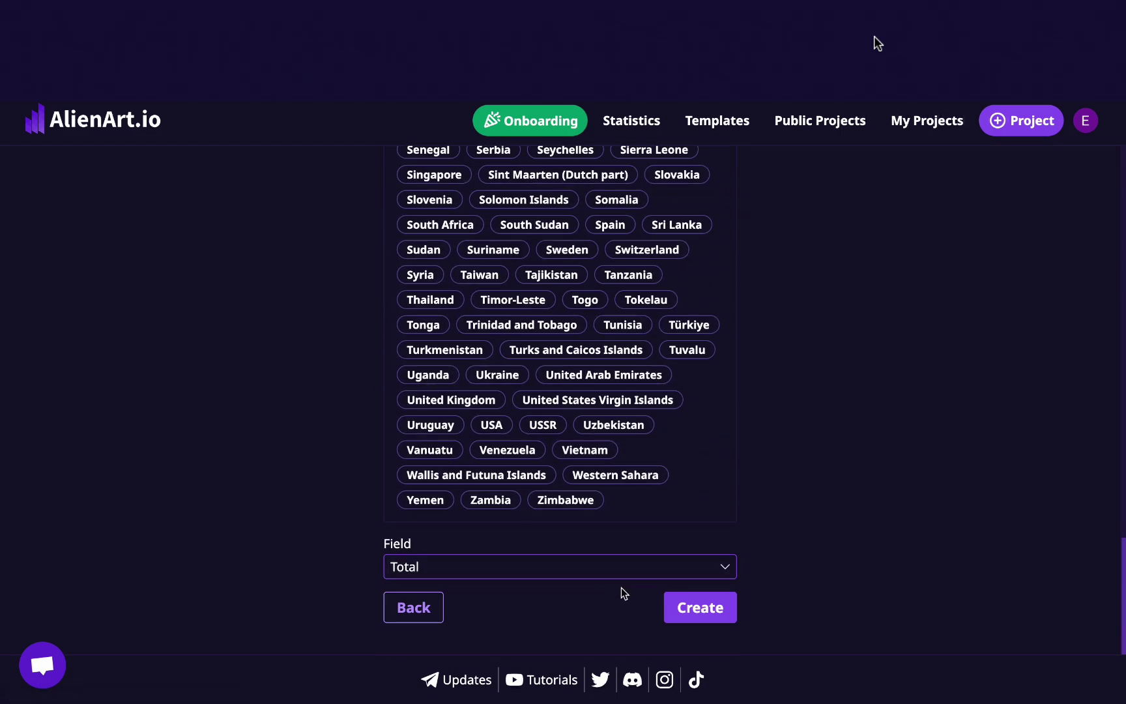
click(692, 607)
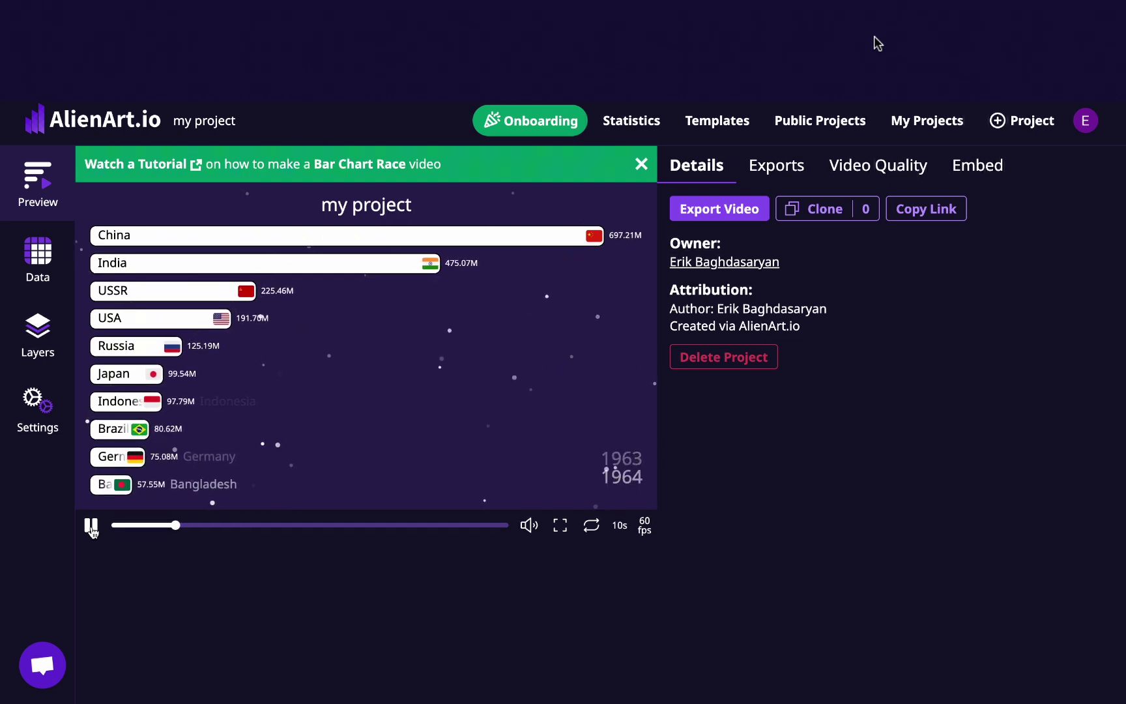
Stop the preview at 1950 and show the Title, Date, Bar Chart Race and Particles layers.
click(92, 527)
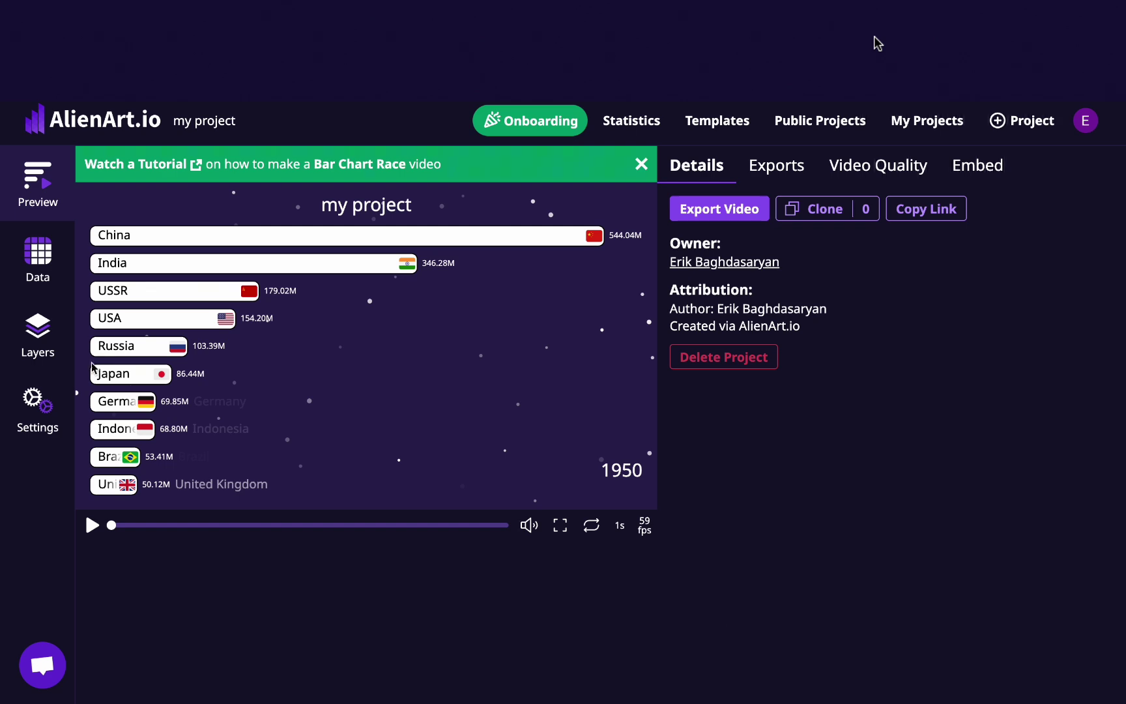
click(53, 352)
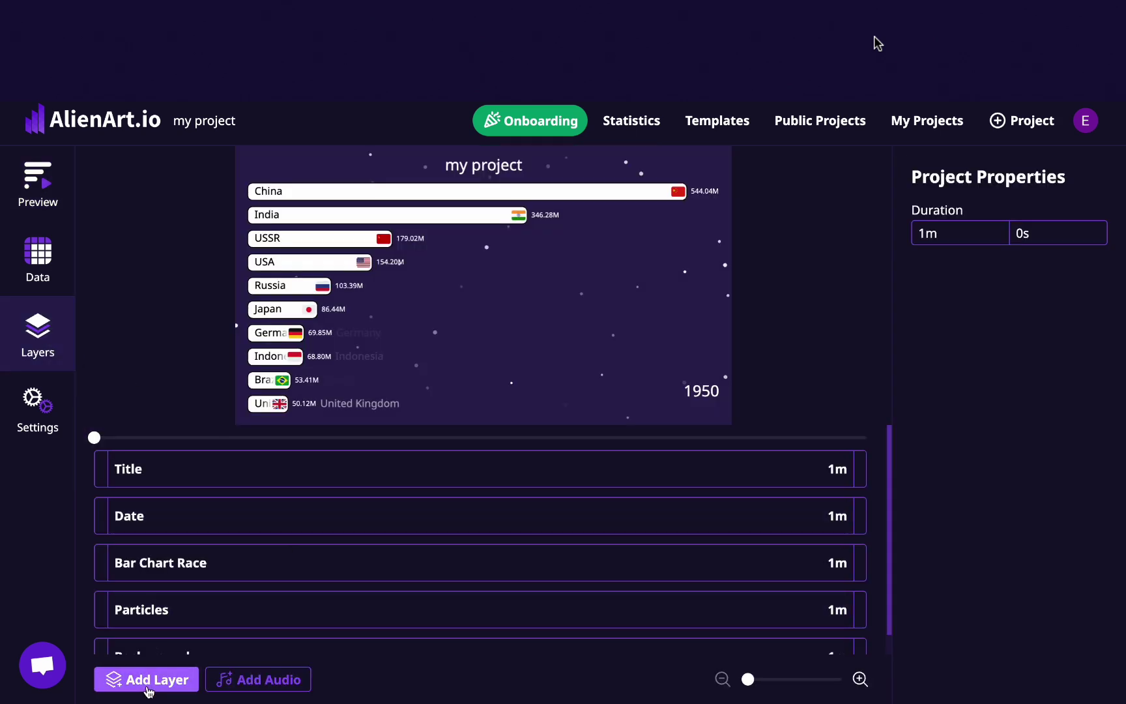
Add an empty Video layer at the top of the layer list.
click(148, 687)
scroll(673, 619, down, 2)
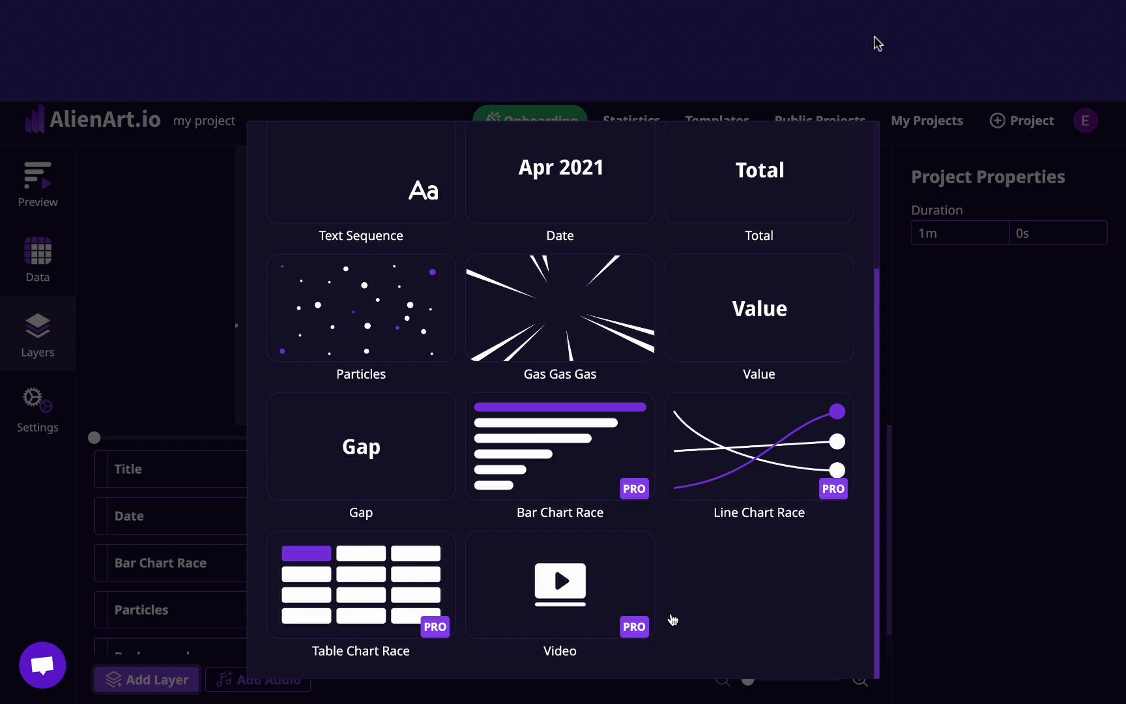
click(575, 604)
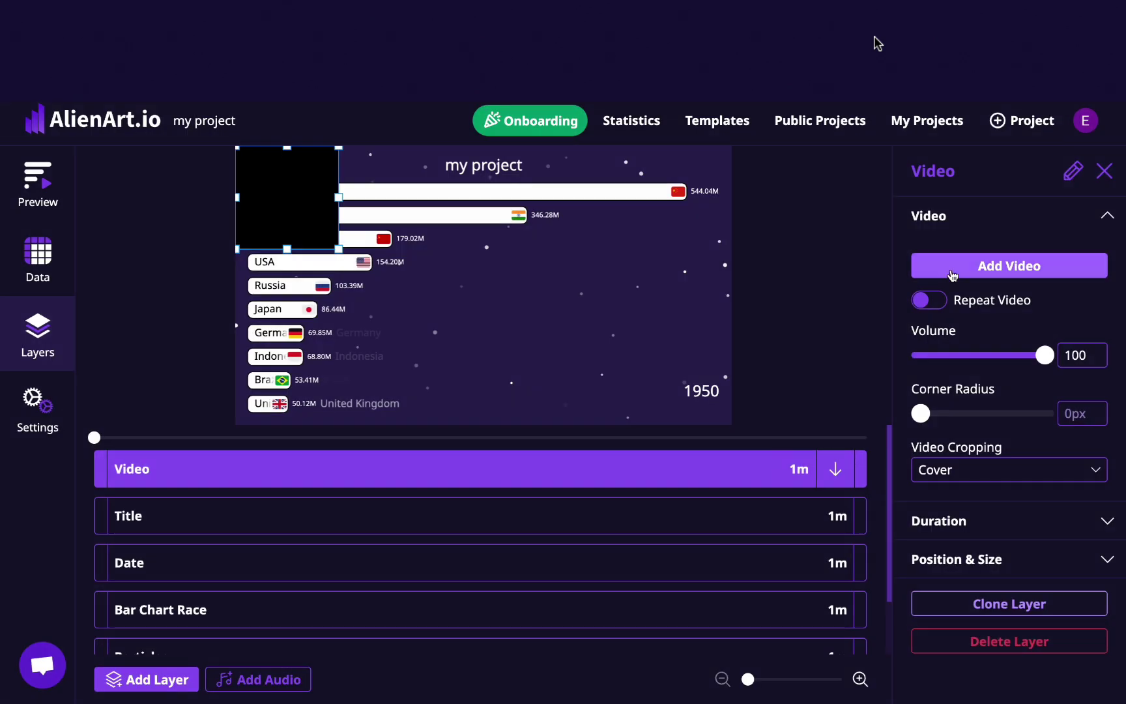
Load a repeating coastal city clip, position it lower right, and preview full screen.
click(951, 276)
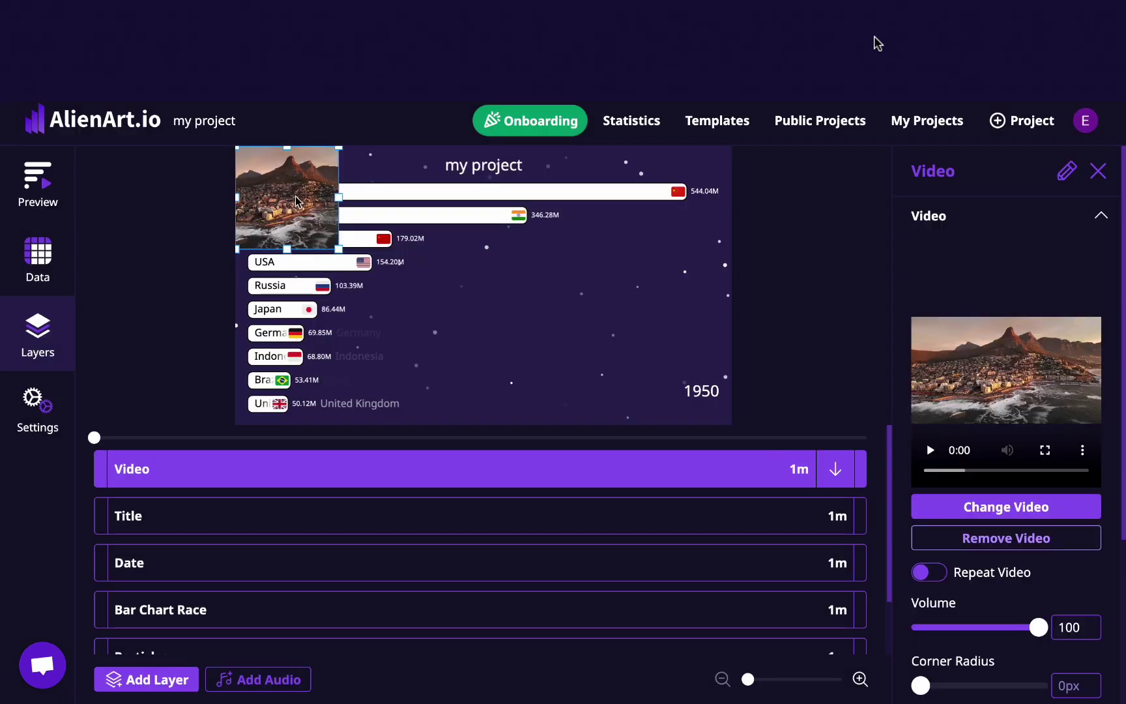
mouse_move(287, 197)
mouse_down()
mouse_move(580, 327)
mouse_move(640, 334)
mouse_up()
drag(529, 330, 515, 331)
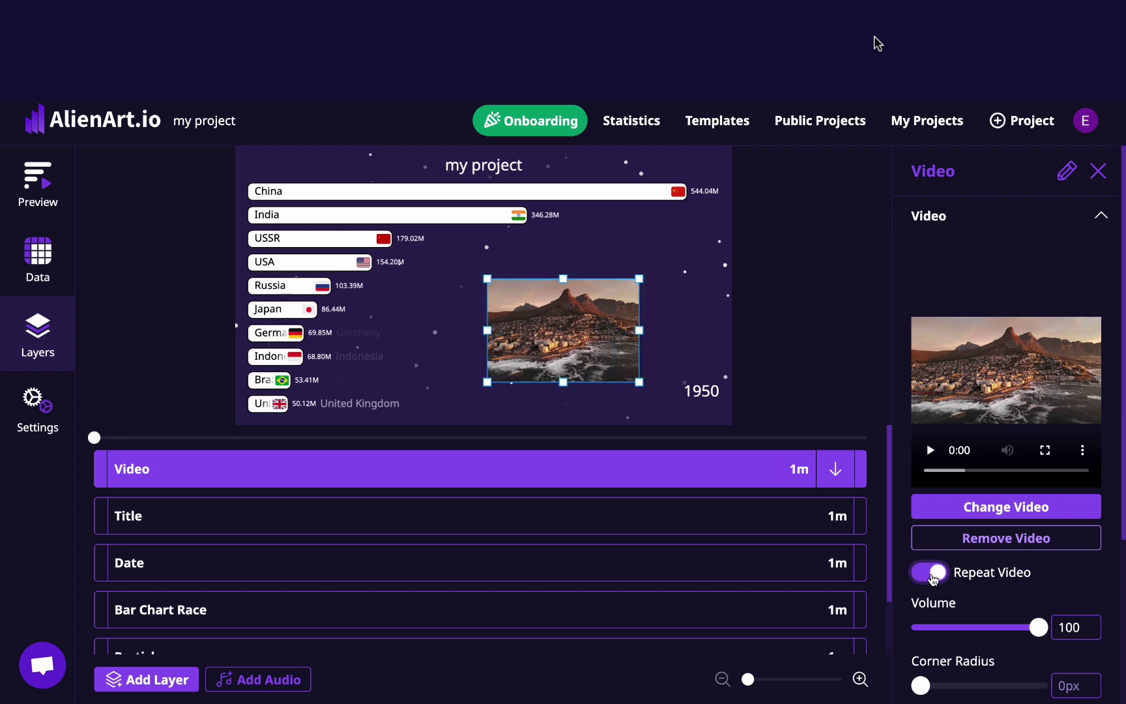
click(38, 185)
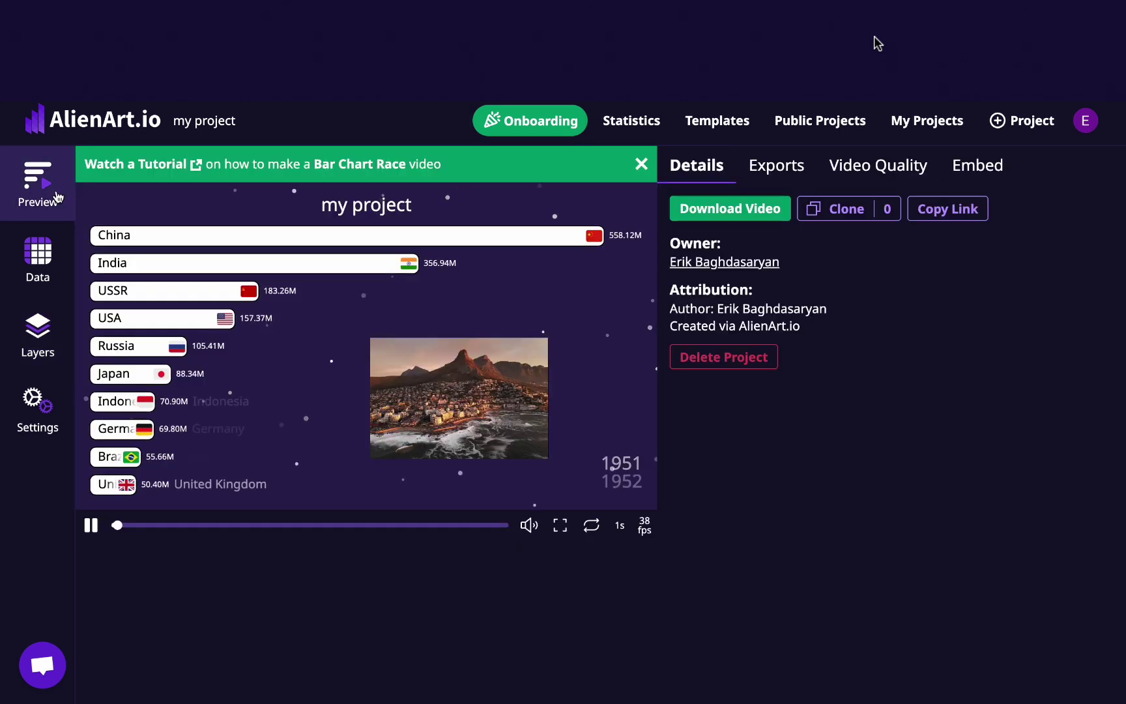
click(560, 528)
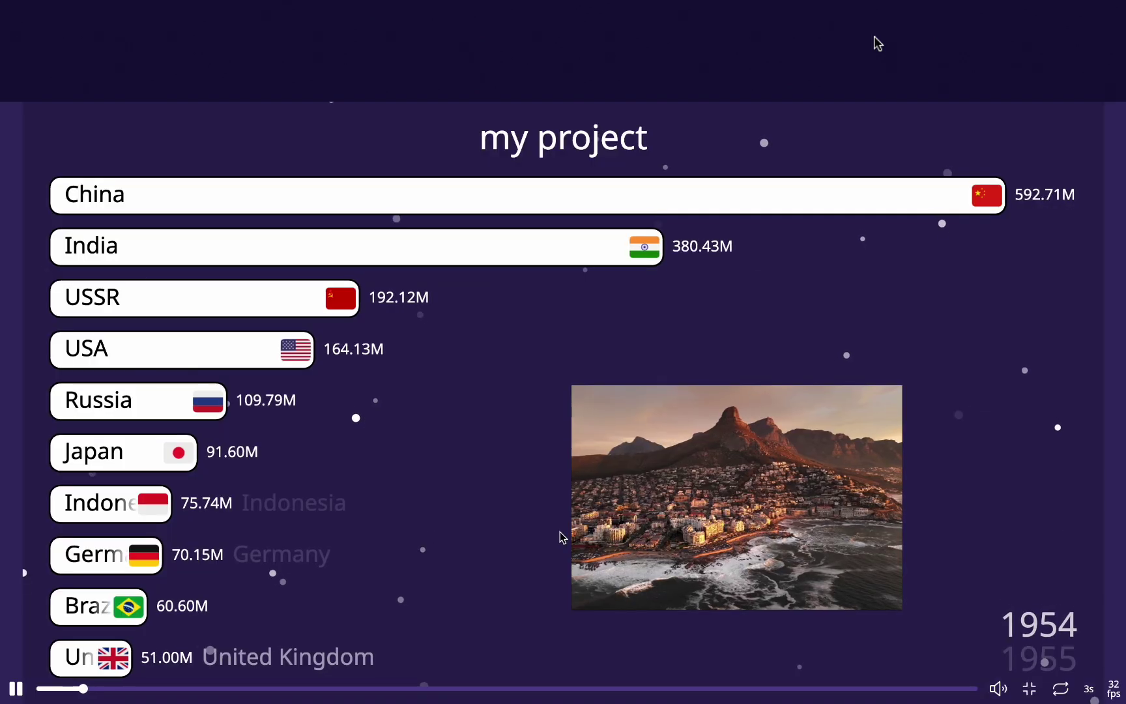
Leave full screen and export 'my project' as a video.
key(Escape)
click(767, 165)
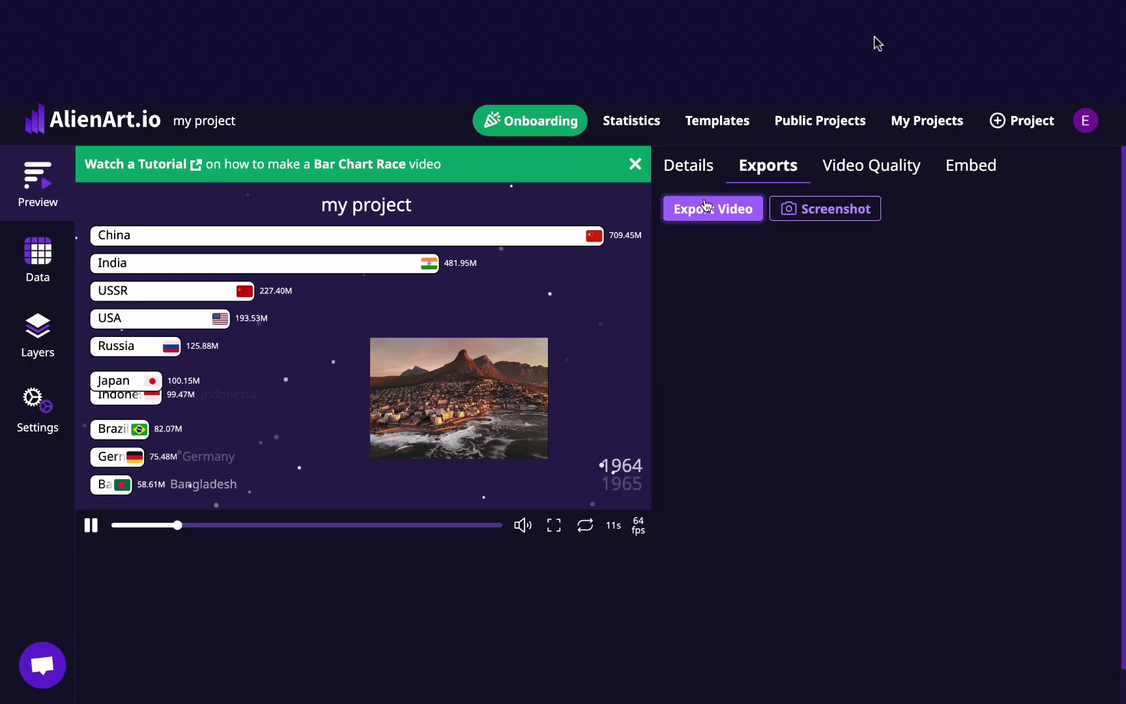
click(703, 207)
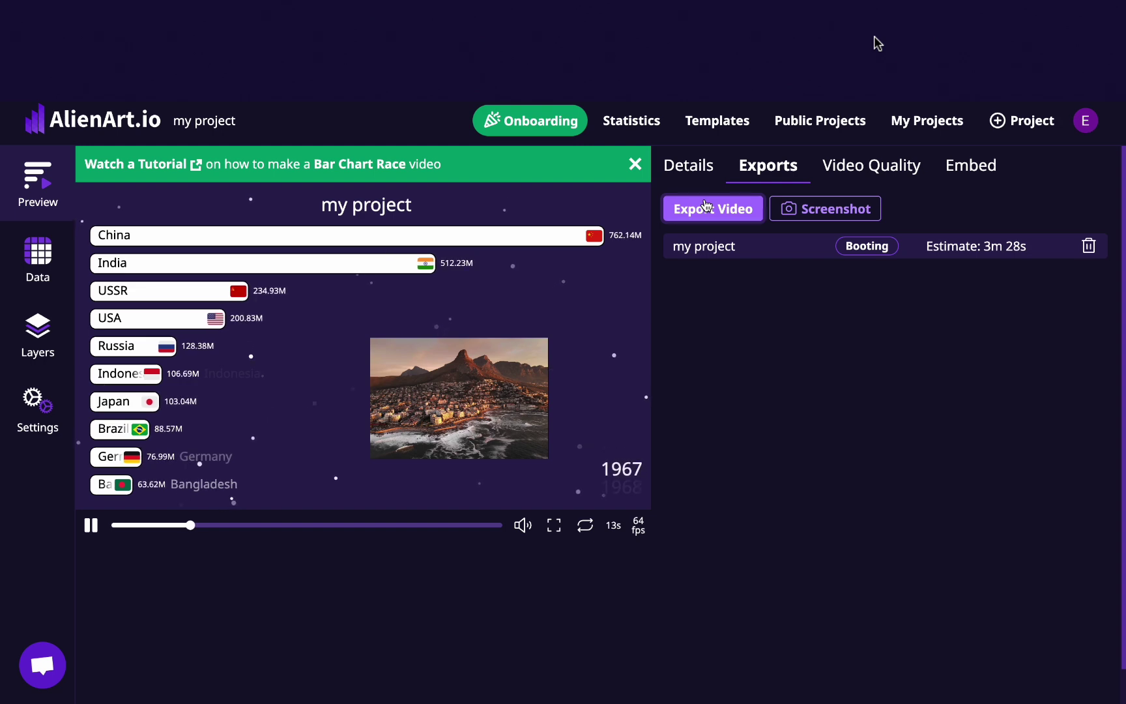